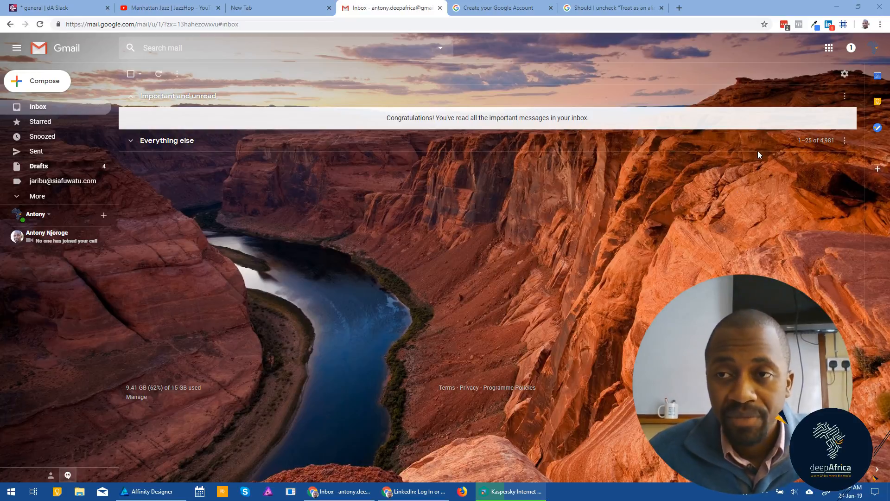
Open Gmail's Accounts and Import settings and start adding another email account.
click(844, 75)
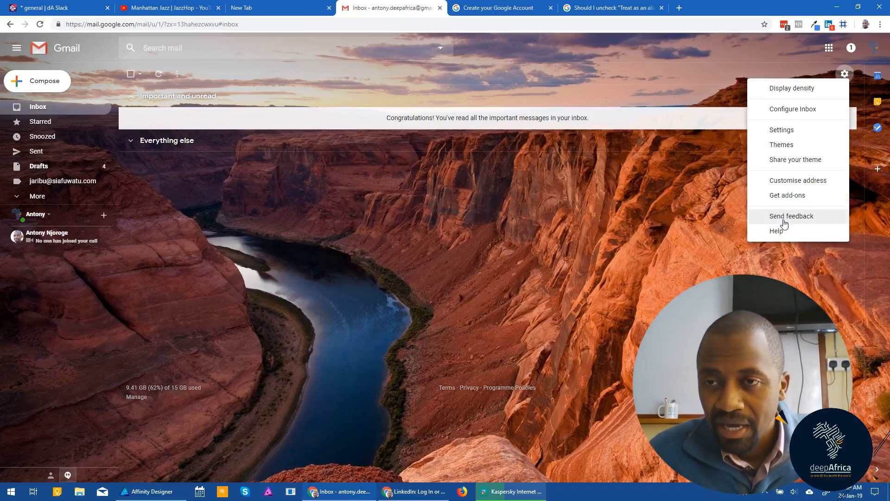
click(790, 132)
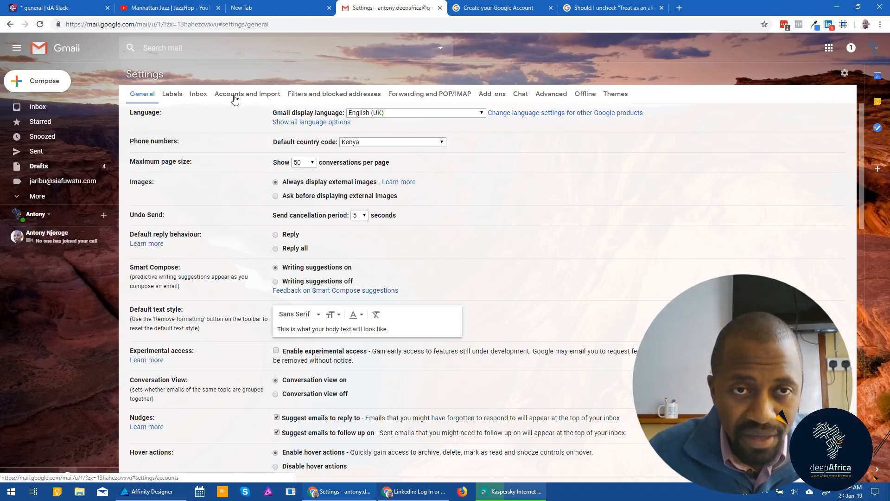
click(235, 97)
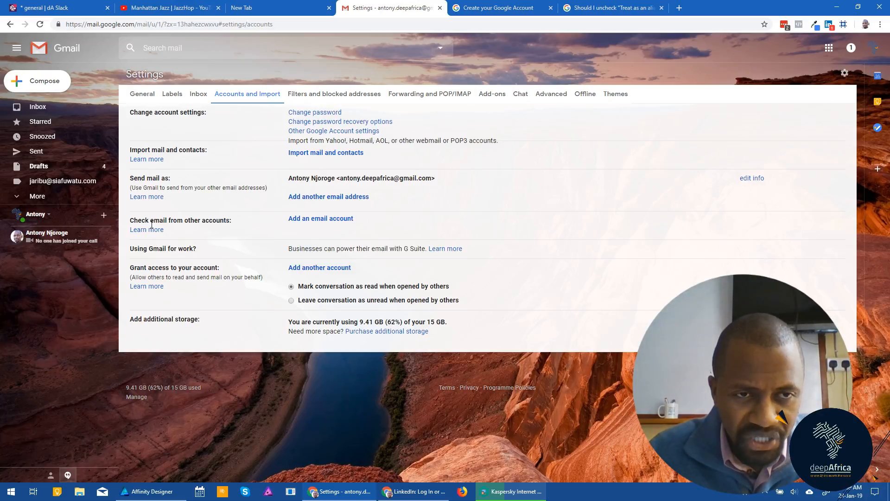
click(323, 222)
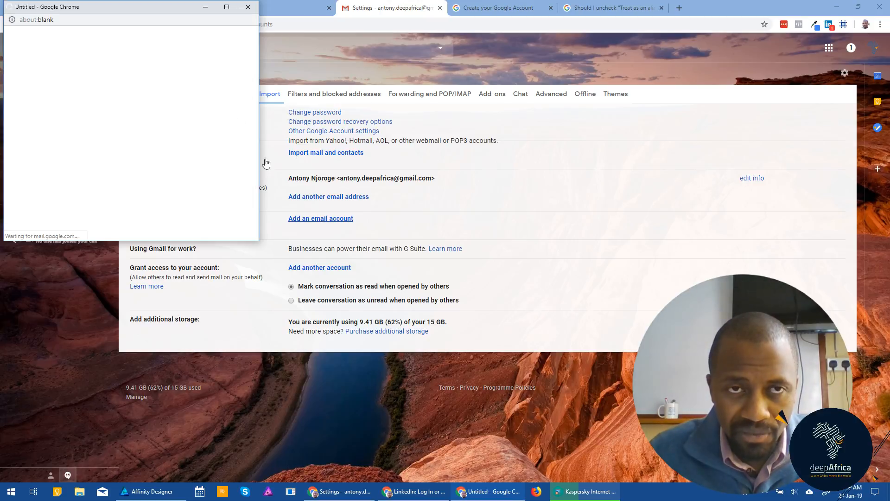
Maximize the add-account window, enter the siafuwatu.com email address, and continue.
click(226, 8)
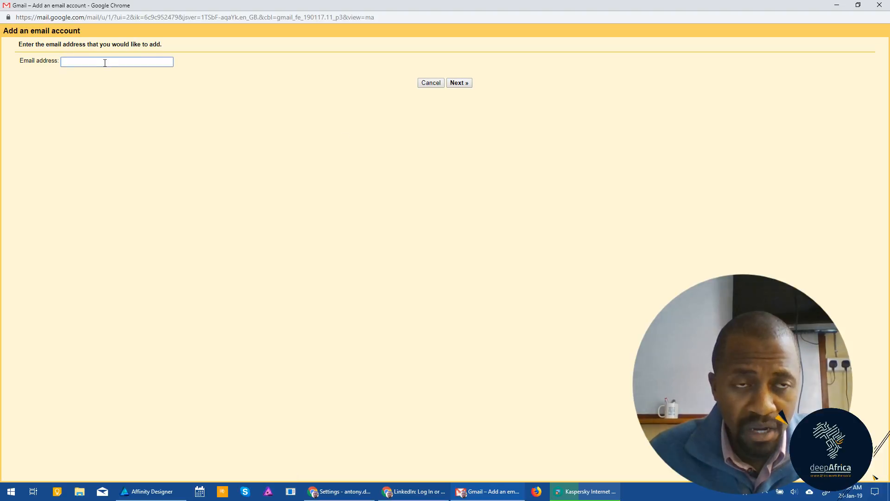
click(139, 65)
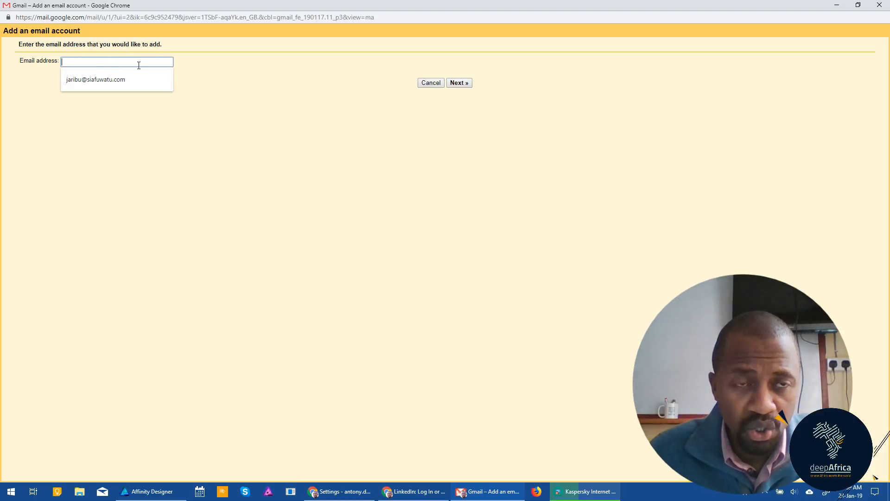
click(242, 79)
click(147, 64)
click(282, 108)
click(111, 63)
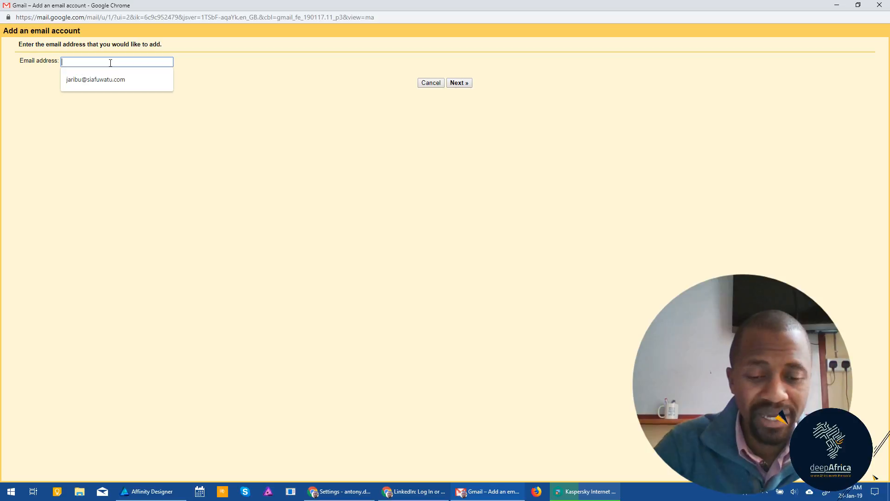
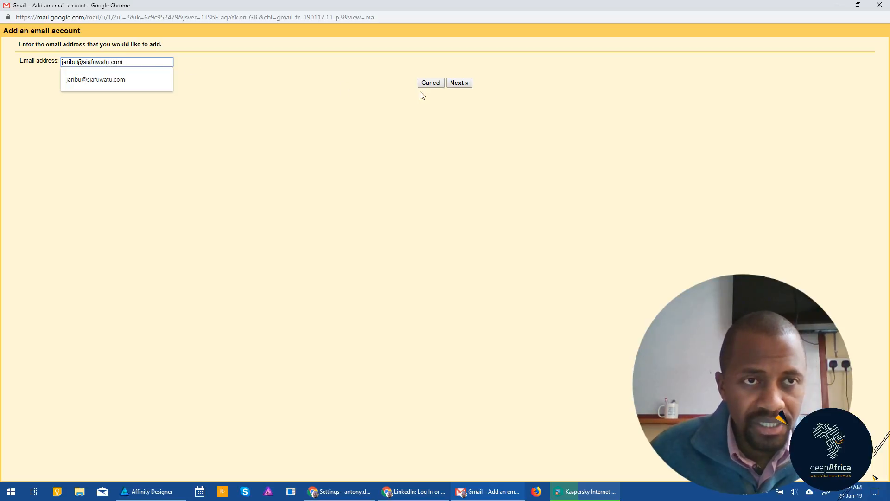
click(459, 84)
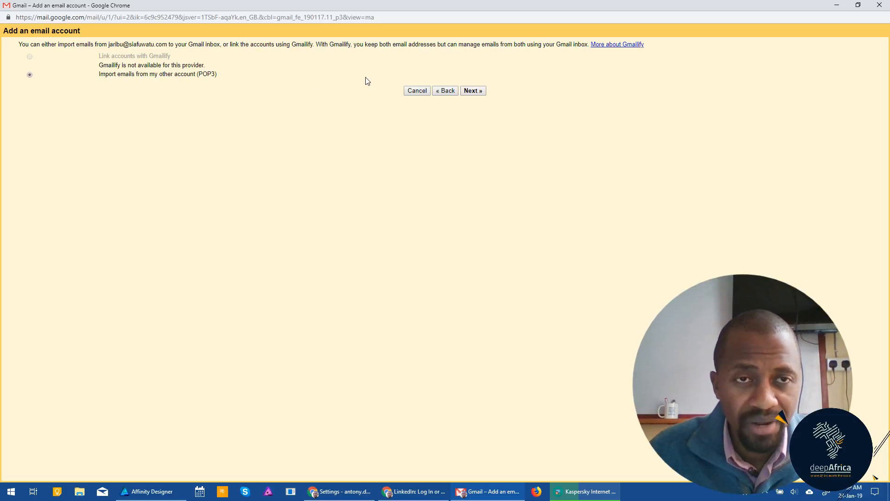
Choose POP3 import, use the full siafuwatu.com address as username, enter the password, and keep server copies.
click(472, 91)
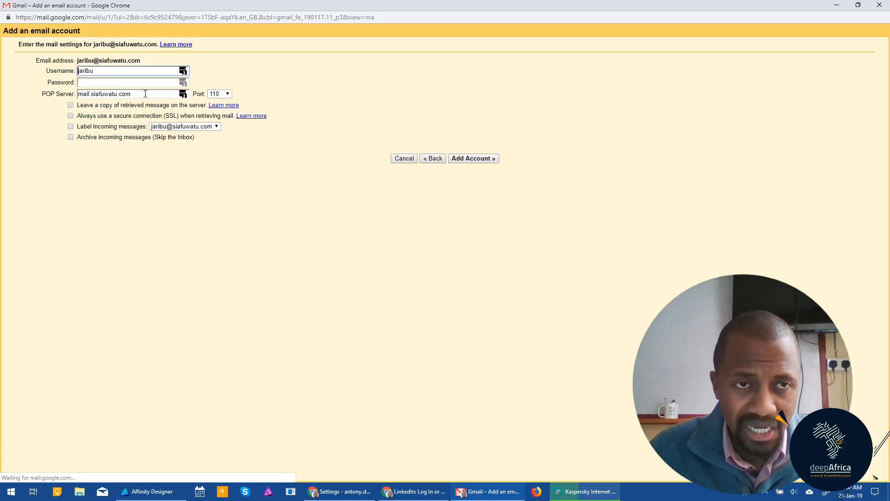
click(113, 80)
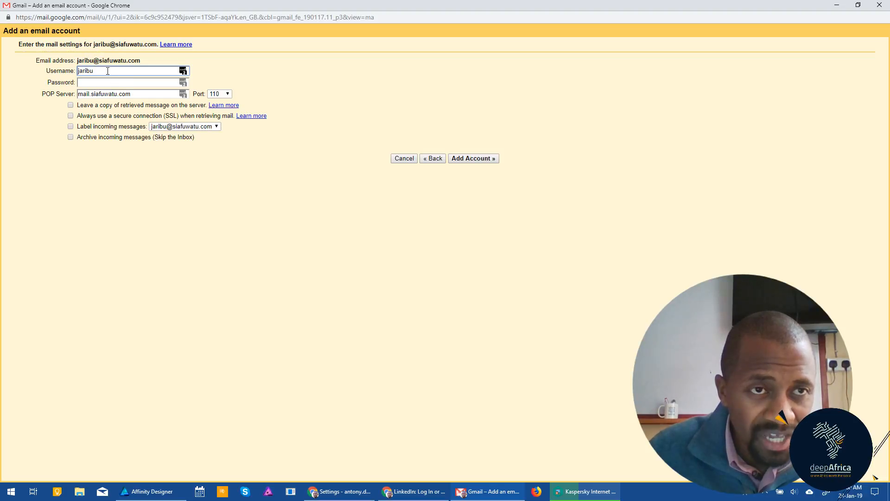
click(92, 80)
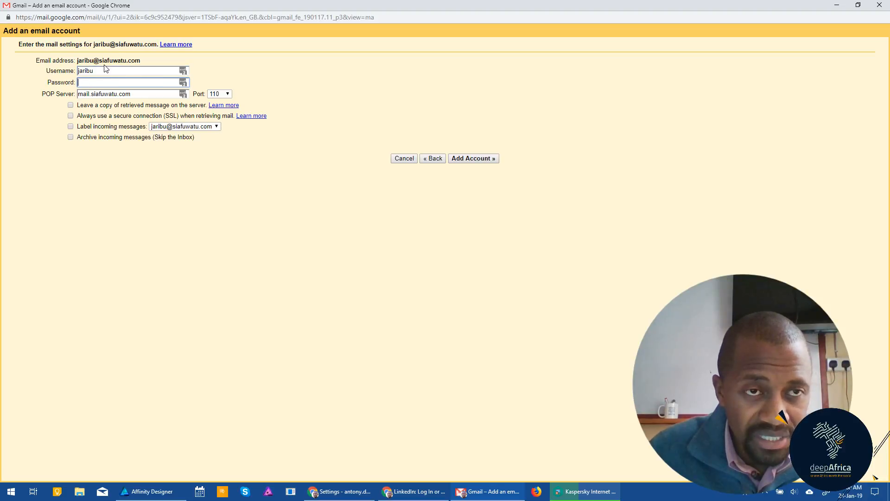
click(104, 70)
double_click(104, 70)
click(104, 70)
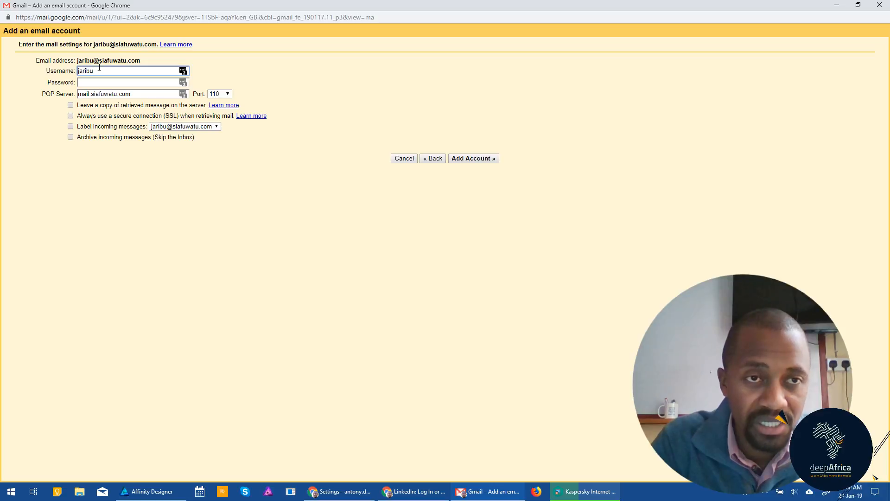
text(@)
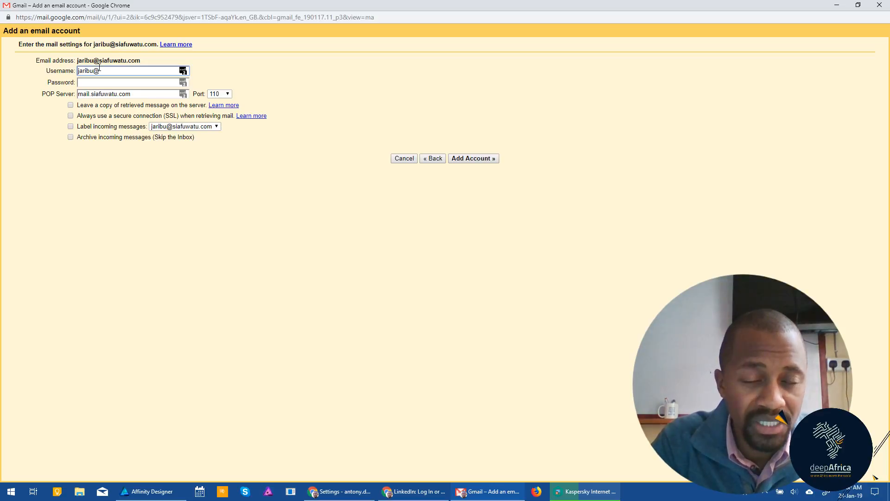
text(sia)
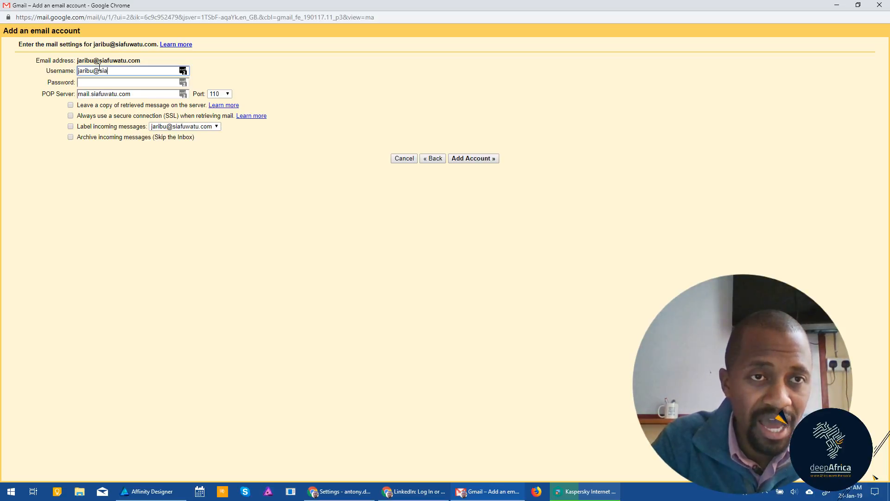
text(fuwatu.co)
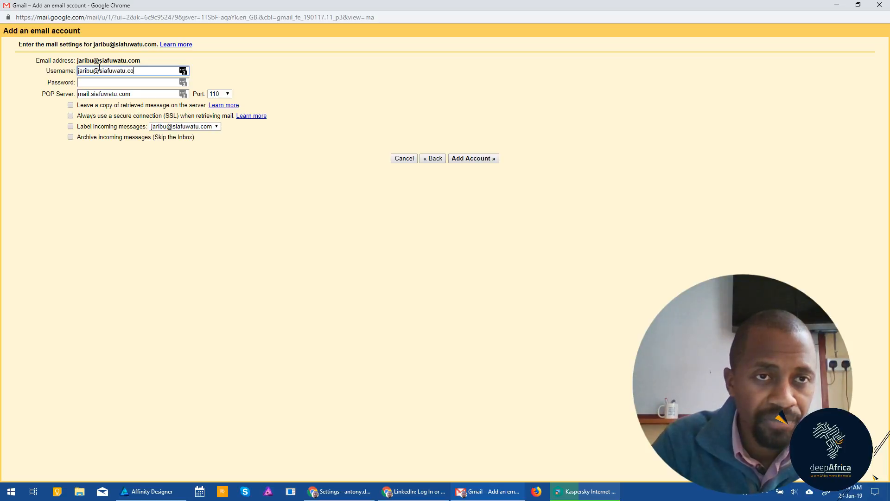
text(,)
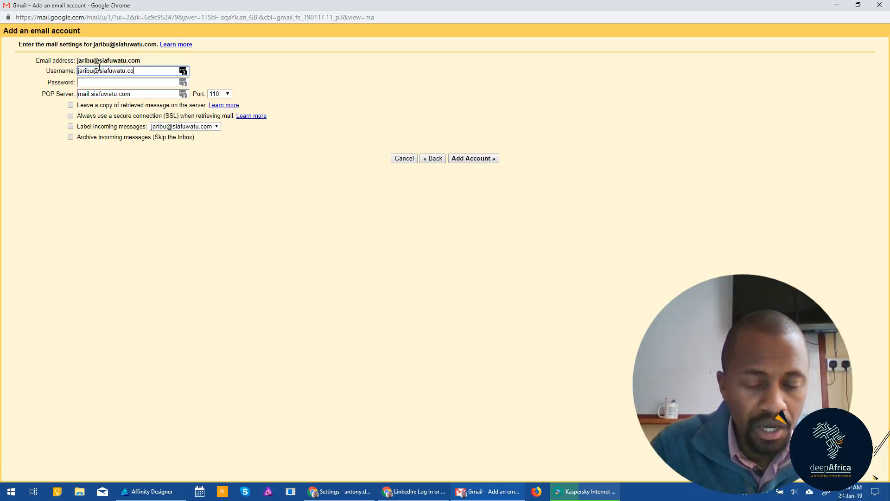
text(m)
click(100, 82)
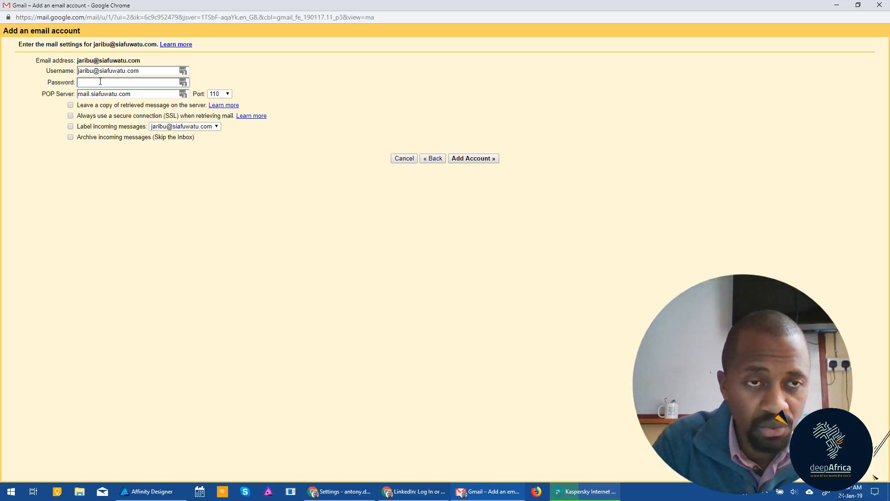
text(••••••••••••)
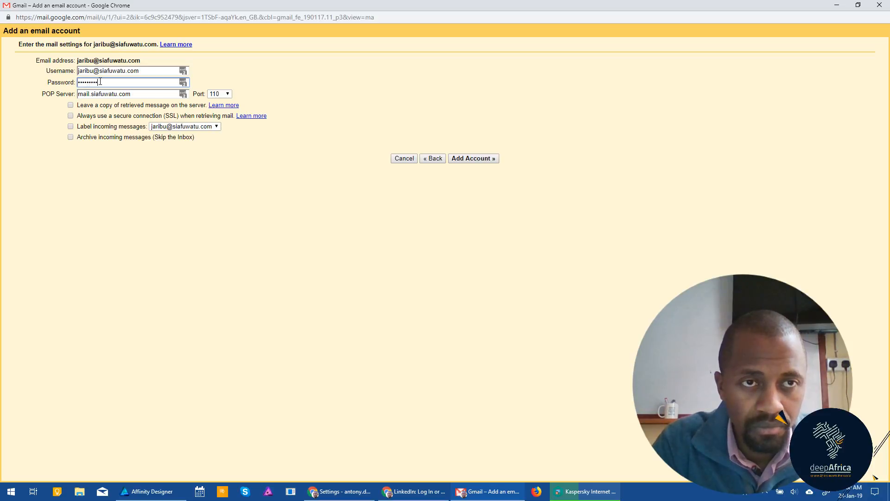
text(••)
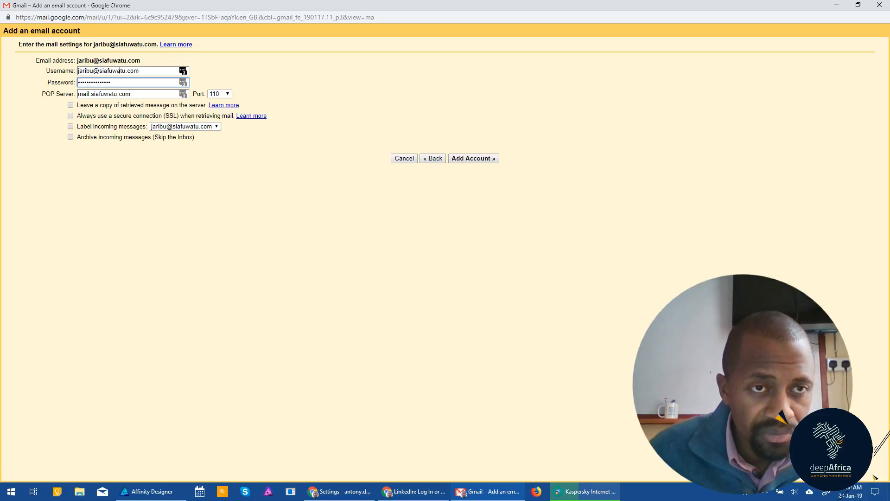
click(71, 105)
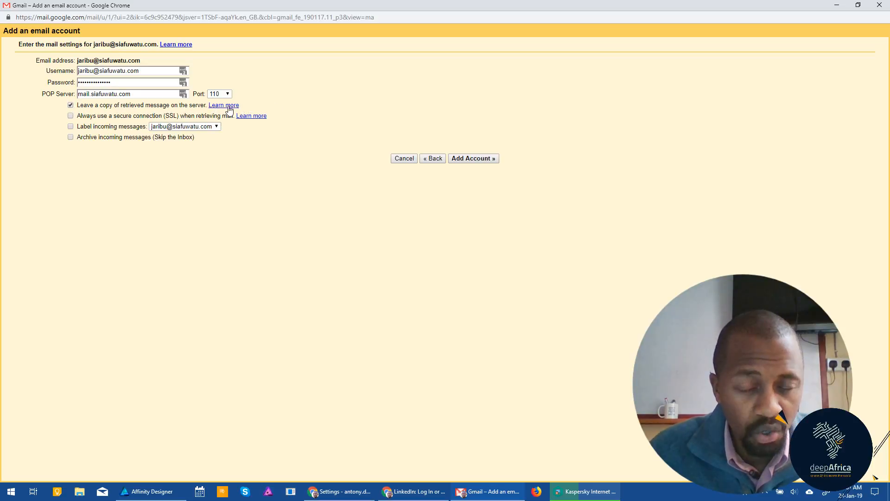
Label incoming mail with a new 'Sales Email' label, keep server copies, and add the account.
click(71, 106)
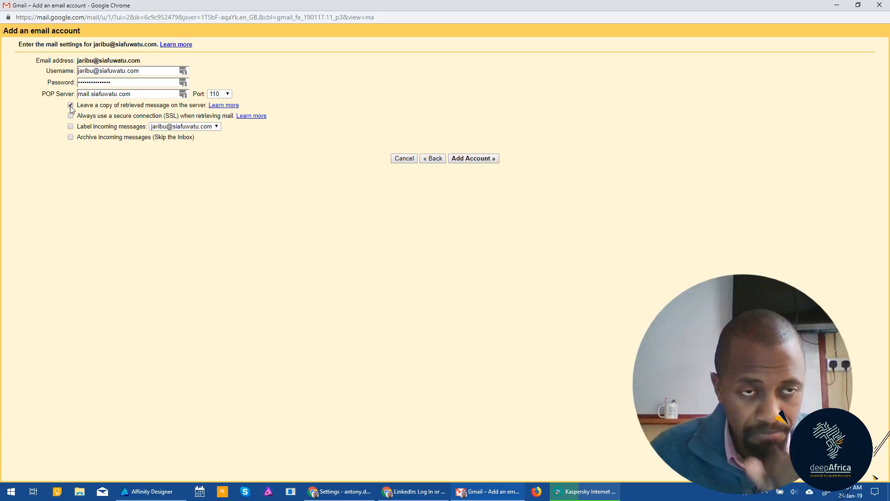
click(71, 105)
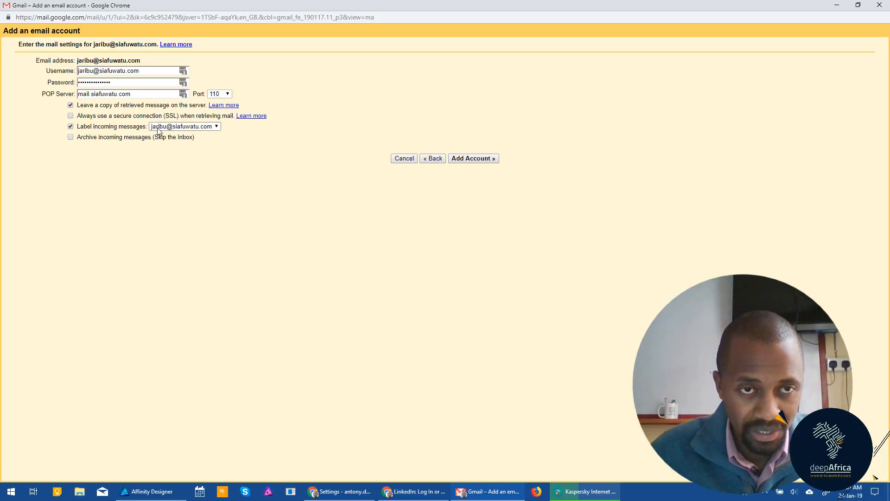
click(215, 127)
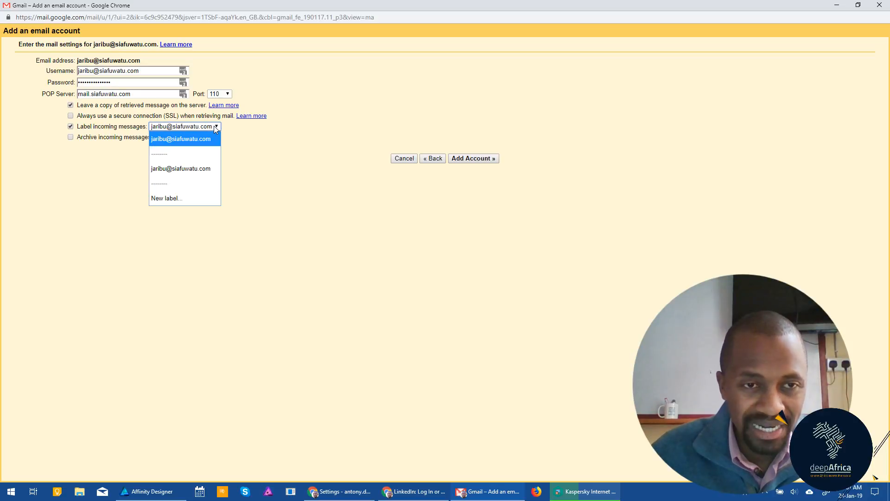
click(169, 199)
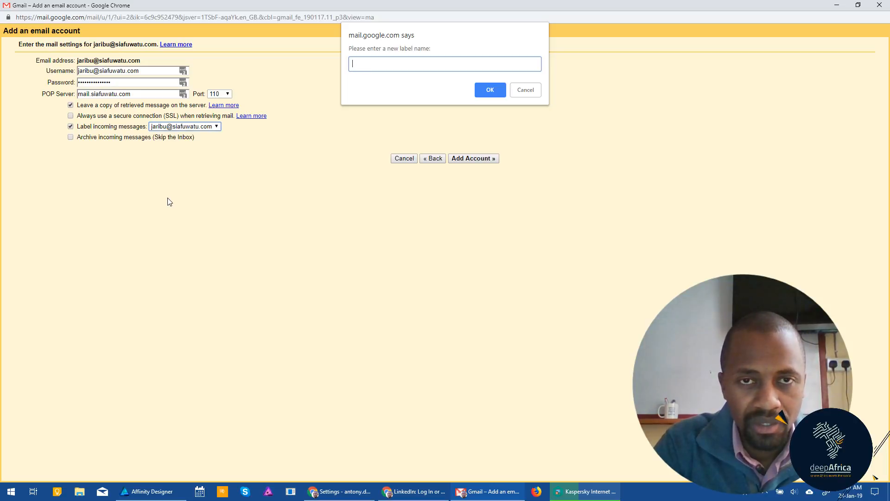
text(Sales Email)
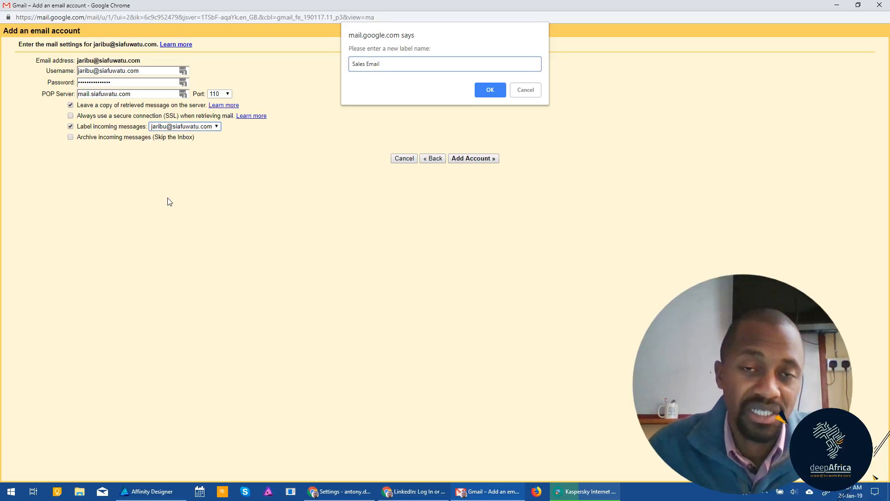
click(489, 90)
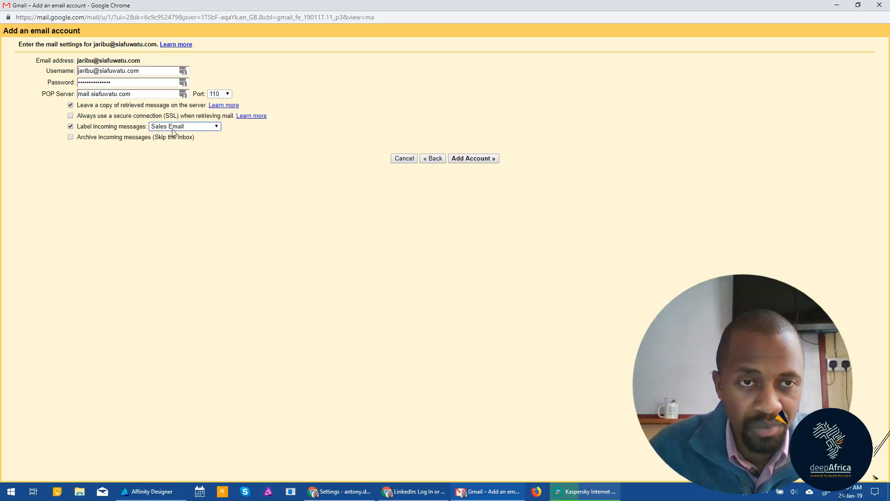
click(207, 127)
click(207, 126)
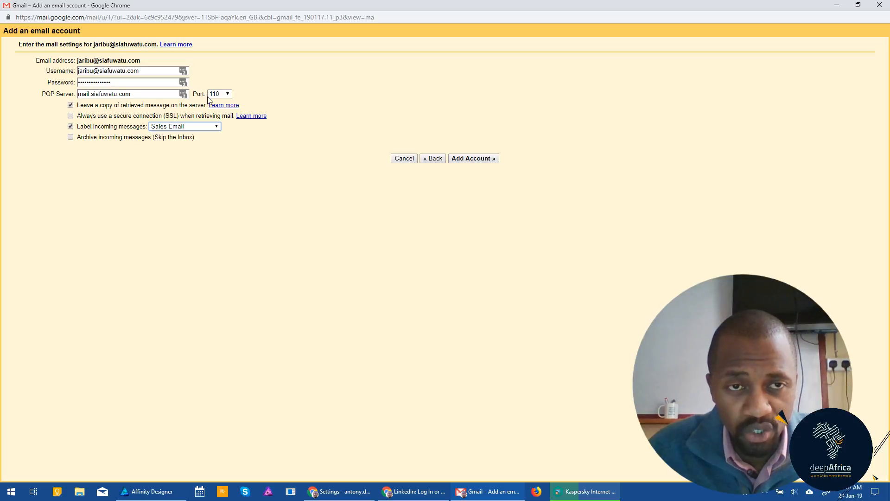
click(474, 160)
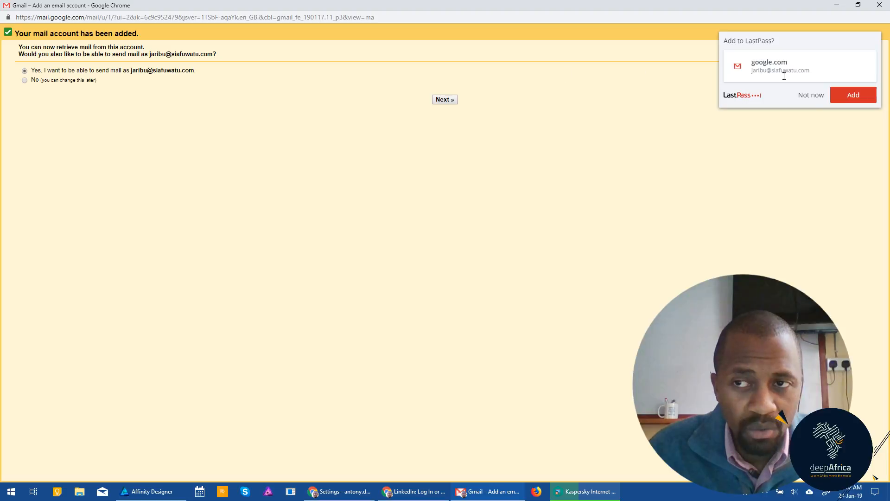
Dismiss the LastPass prompt, send as the address named 'Siafuwatu Sales', and untick Treat as an alias.
click(814, 96)
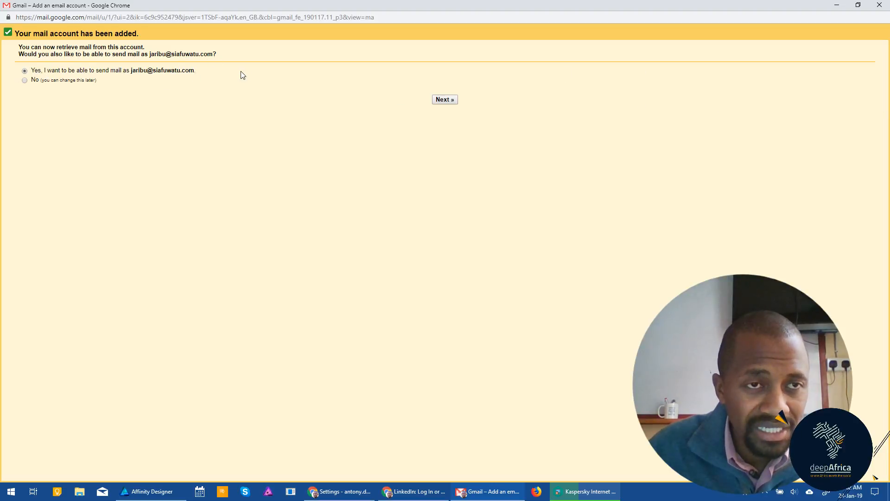
click(445, 102)
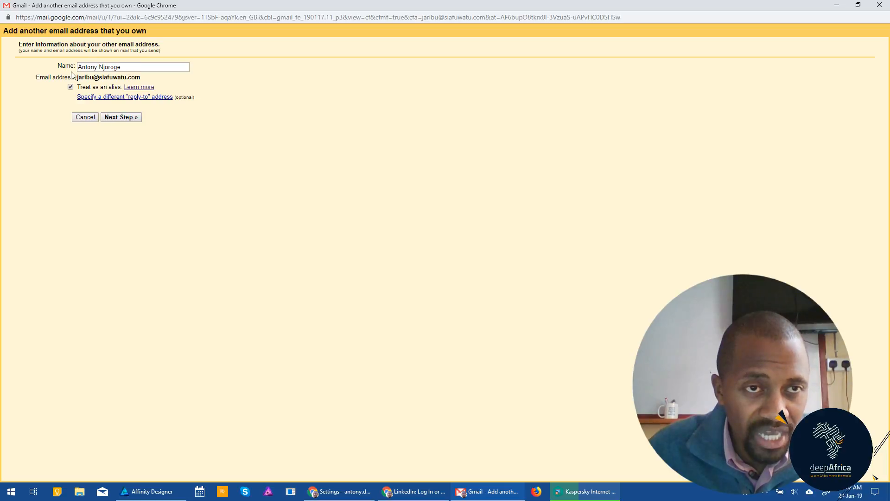
drag(120, 68, 79, 68)
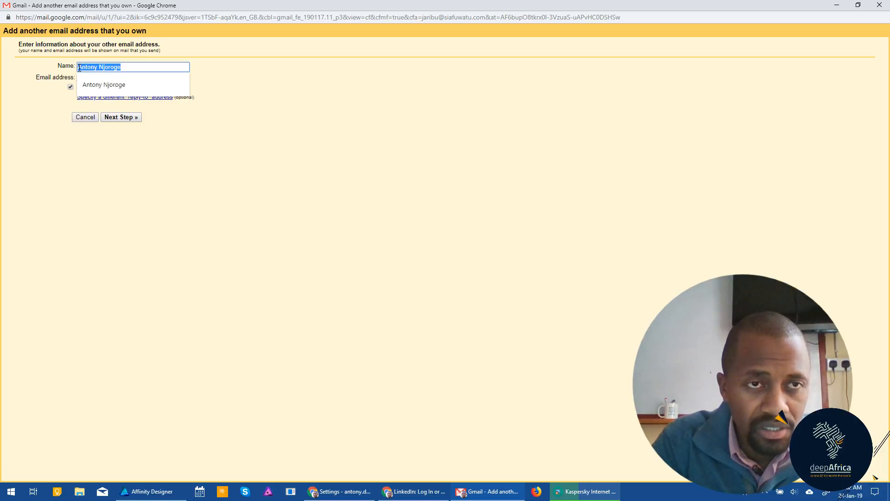
text(Siafuwatu)
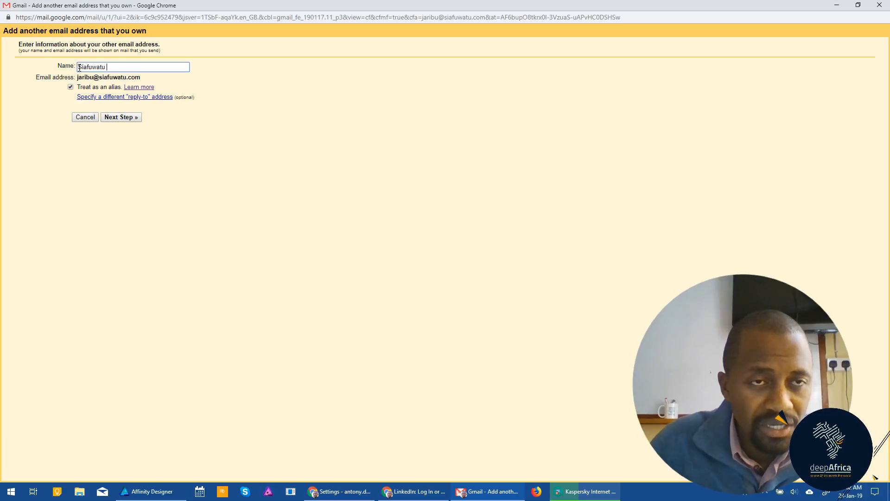
text( Sales)
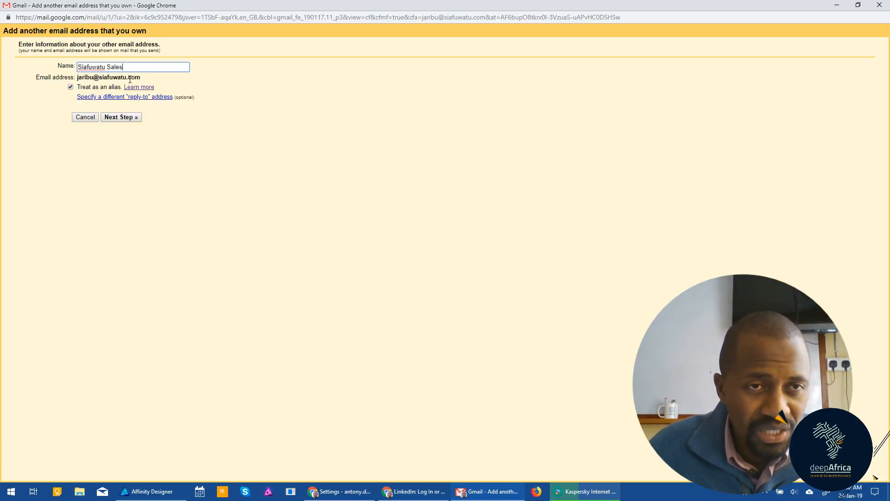
click(71, 87)
click(70, 87)
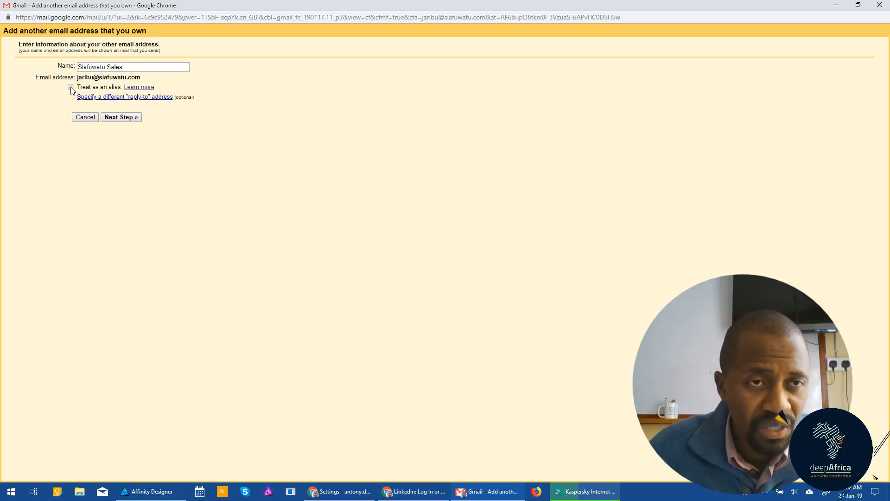
click(71, 87)
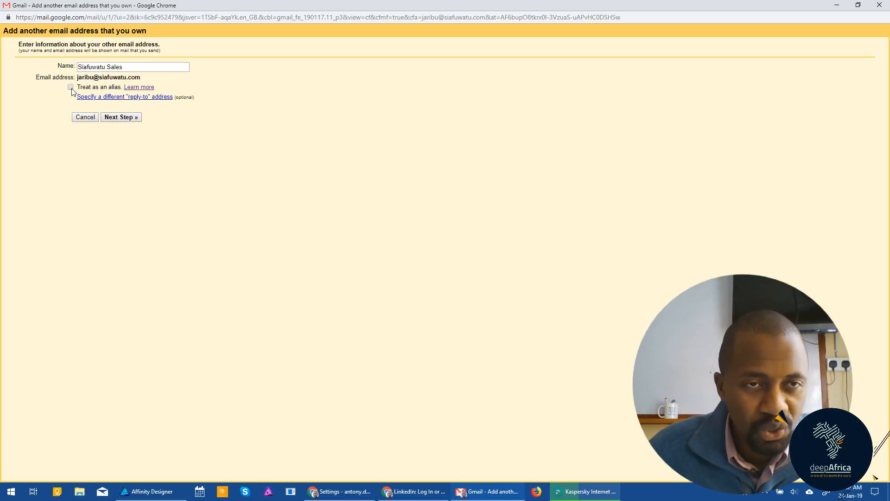
click(124, 118)
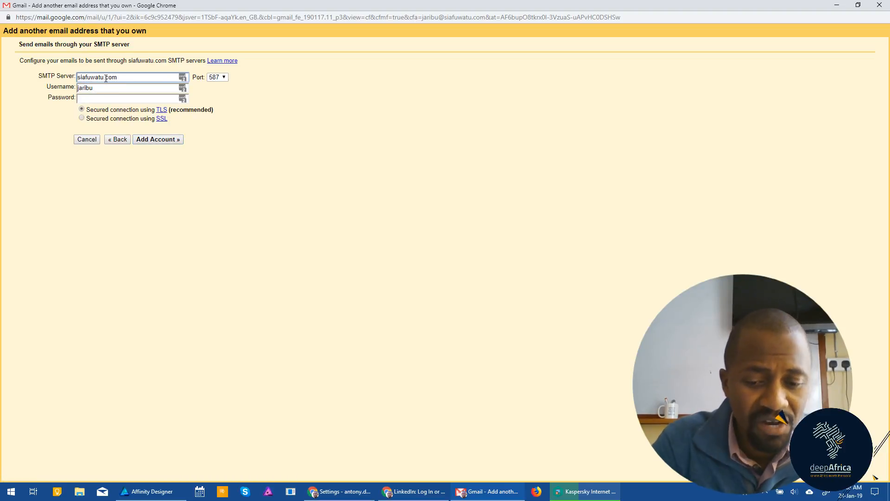
text(mail.)
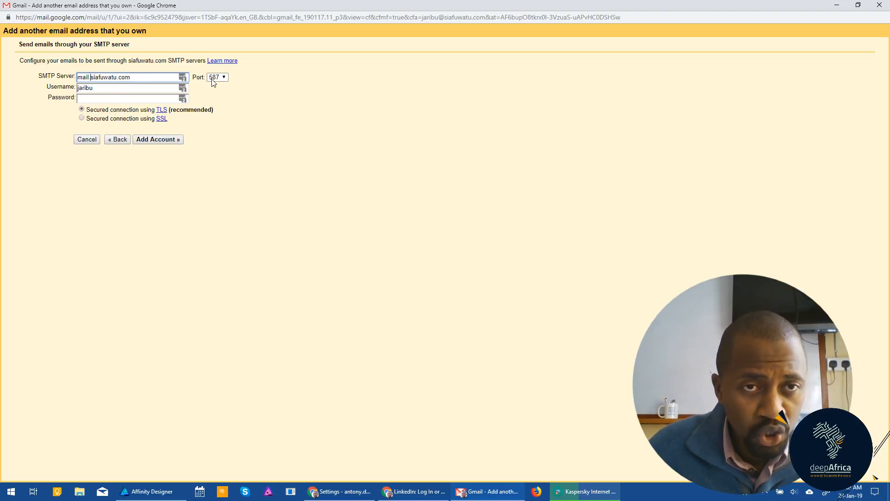
click(93, 88)
double_click(93, 88)
click(102, 88)
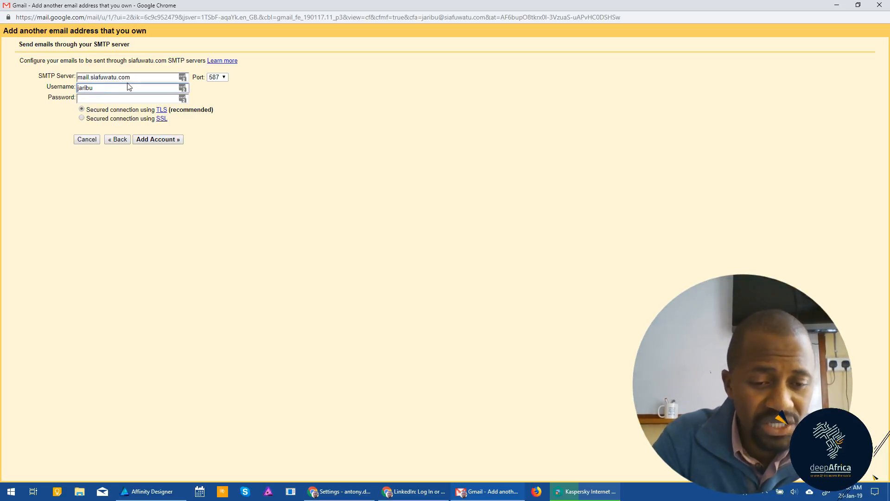
text(@)
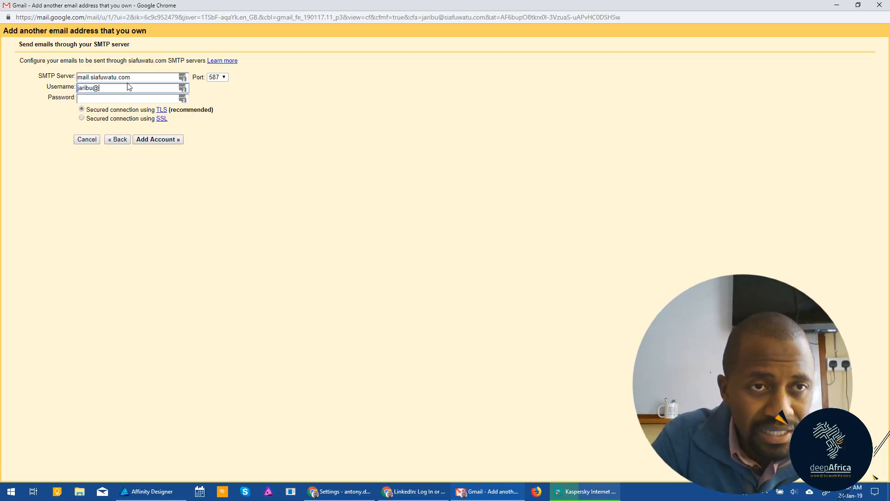
text(siafuwatu.com)
click(123, 99)
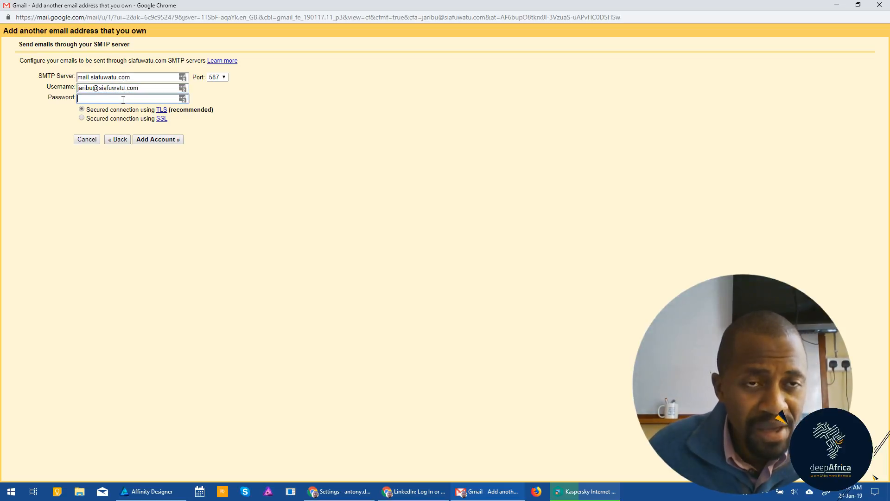
click(90, 78)
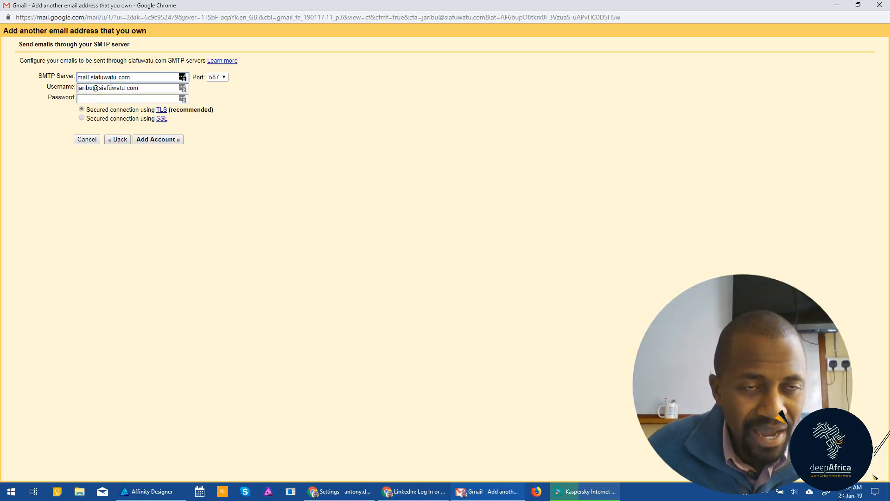
click(127, 89)
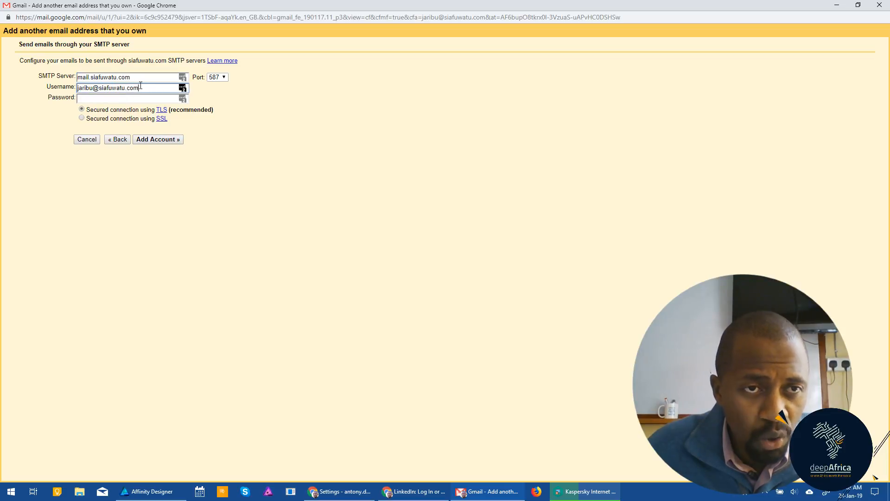
click(89, 78)
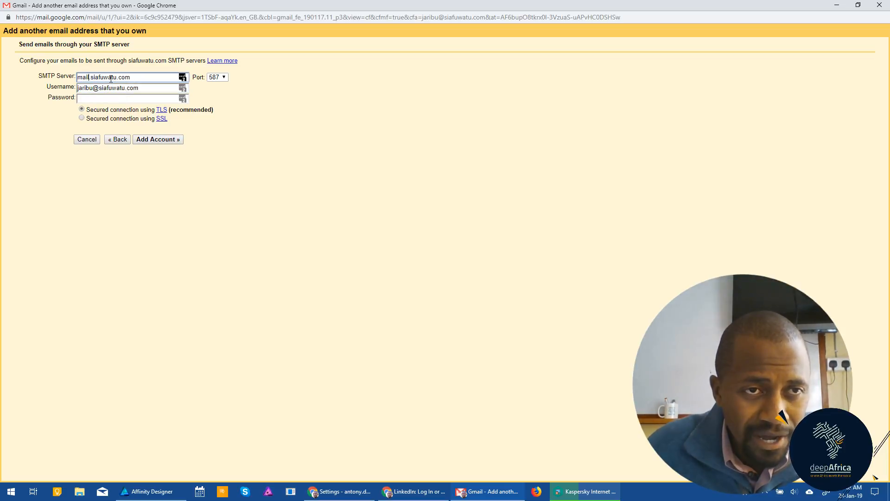
click(94, 99)
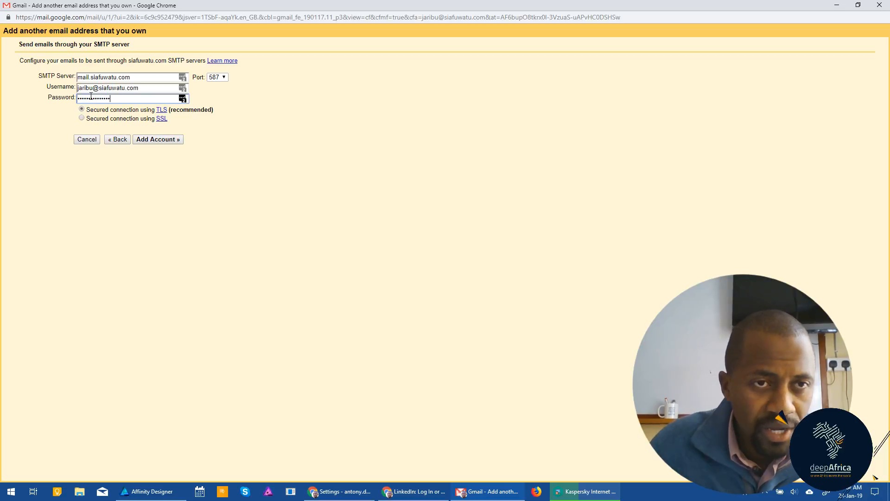
click(155, 141)
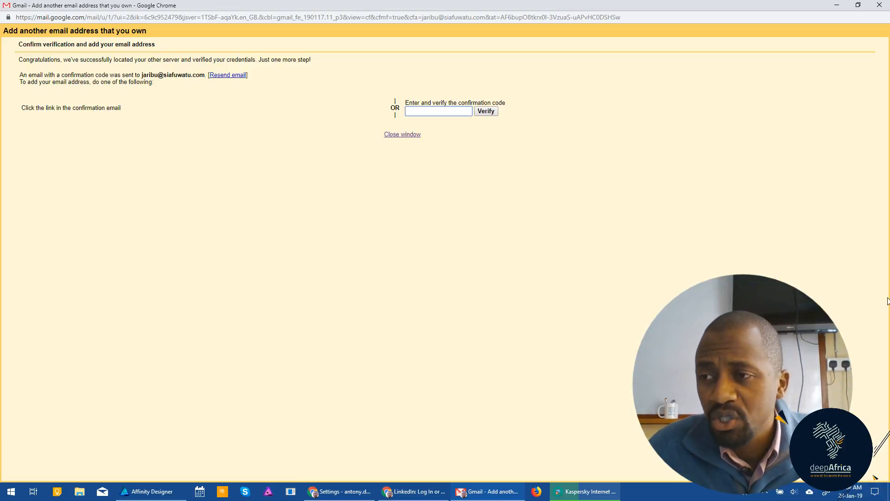
Dismiss the LastPass prompt and maximize the Roundcube webmail window showing the inbox.
click(810, 95)
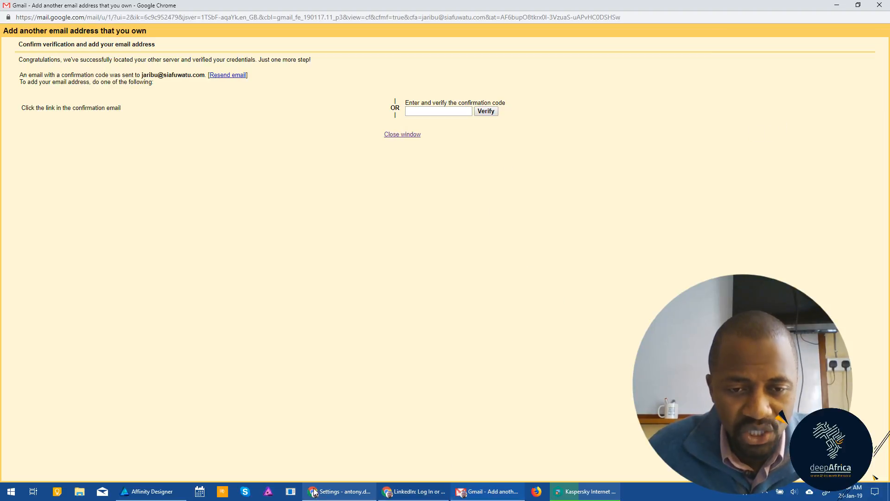
mouse_move(409, 497)
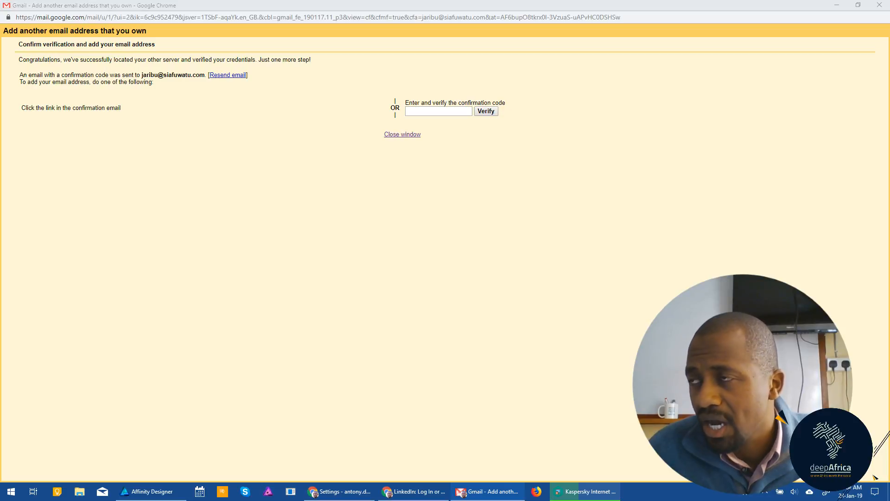
drag(889, 178, 303, 3)
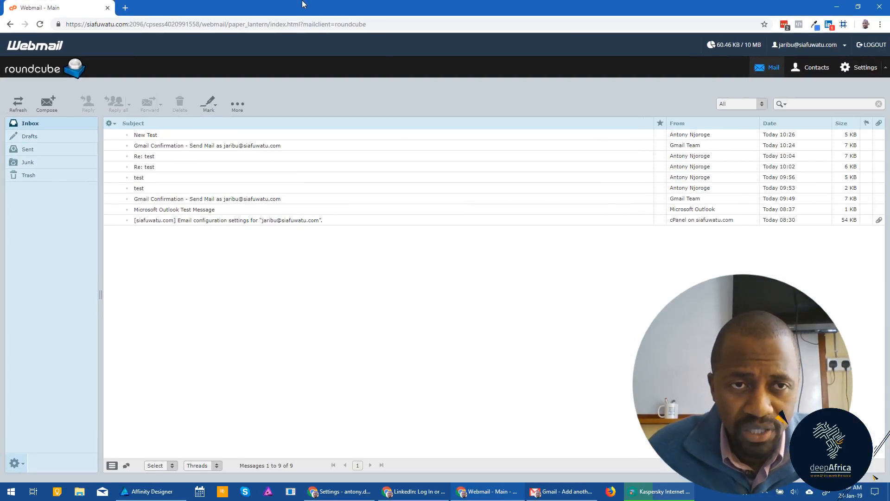
Refresh the Roundcube inbox until the Gmail Confirmation message arrives, then open it.
click(17, 106)
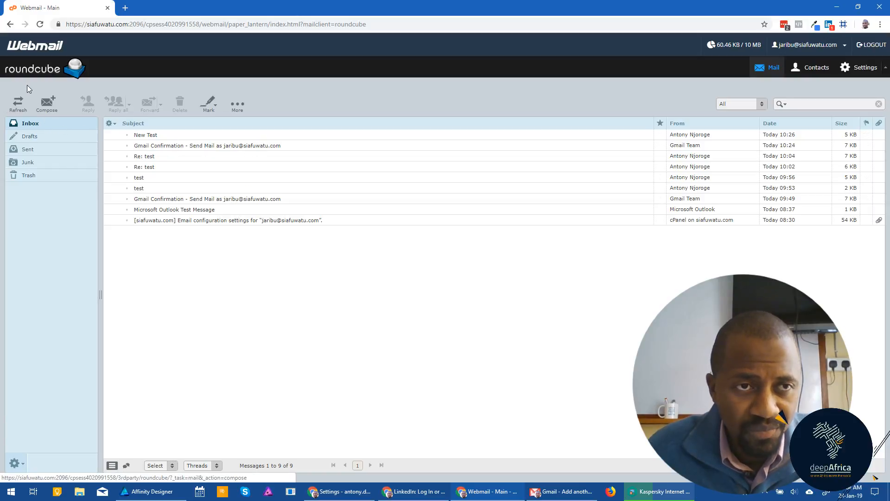
click(17, 101)
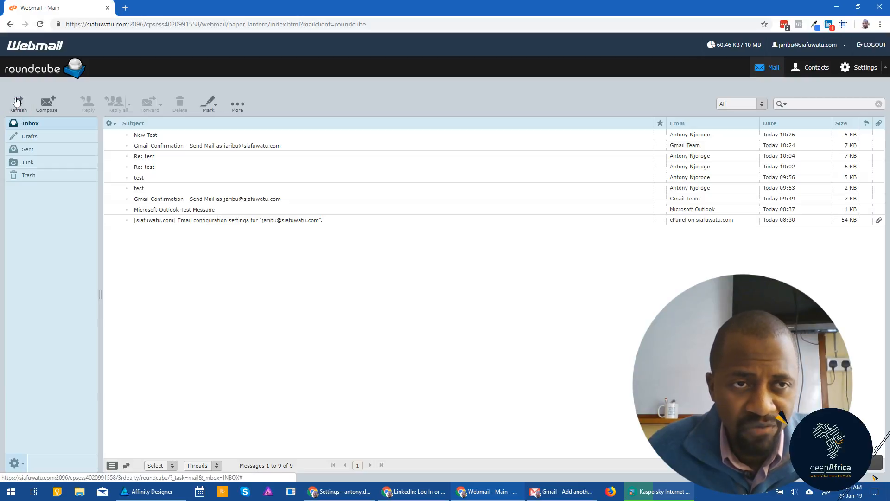
click(17, 101)
click(17, 102)
click(19, 106)
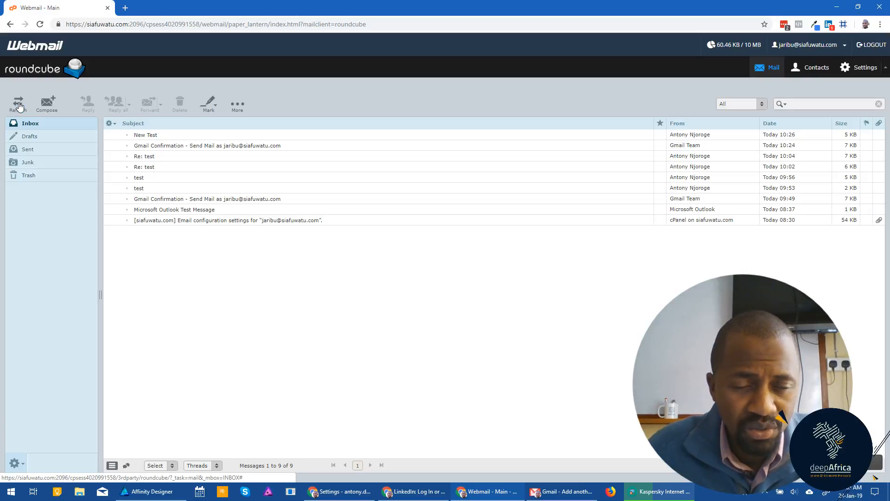
click(18, 106)
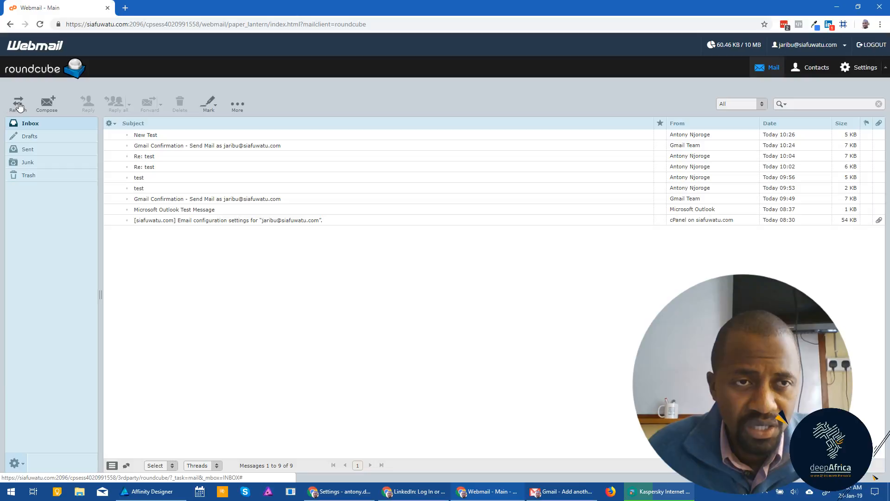
click(21, 107)
click(20, 107)
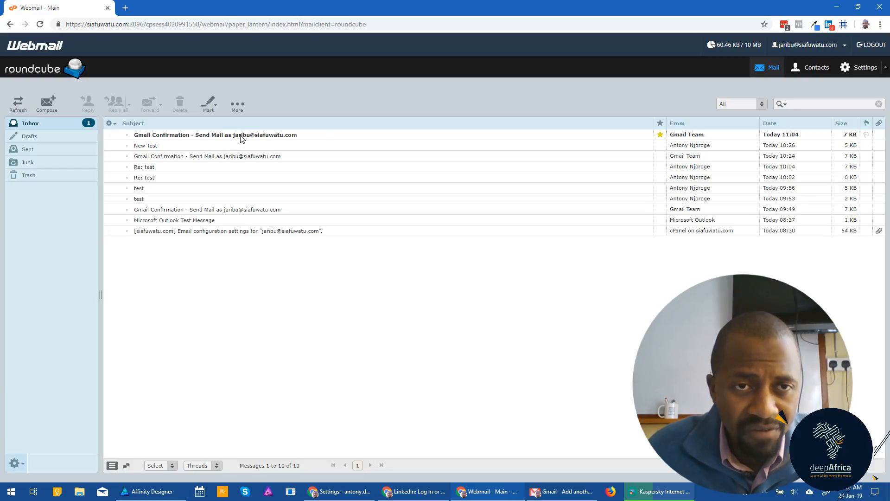
click(240, 135)
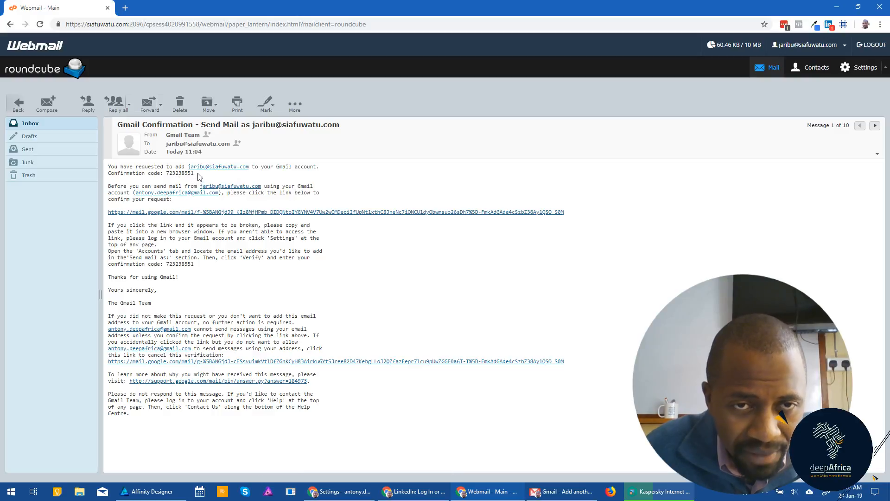
Select the confirmation code and return to Gmail's confirmation-code field.
drag(195, 173, 171, 173)
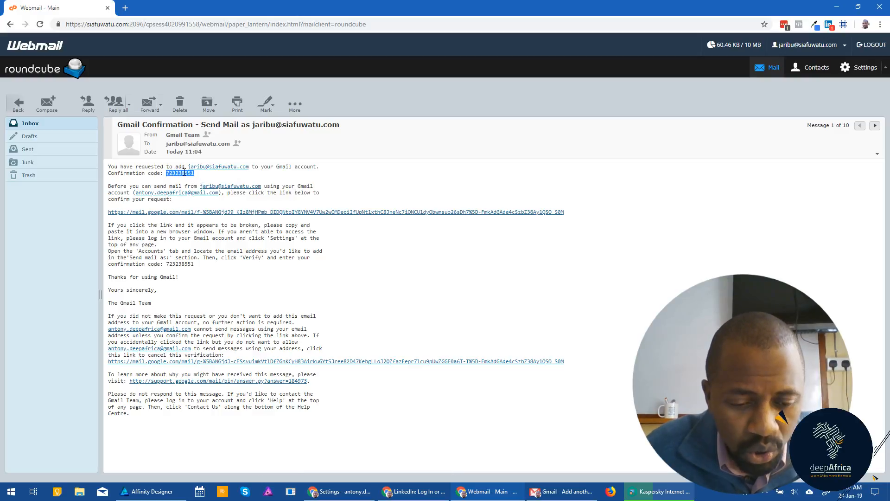
click(833, 8)
click(411, 112)
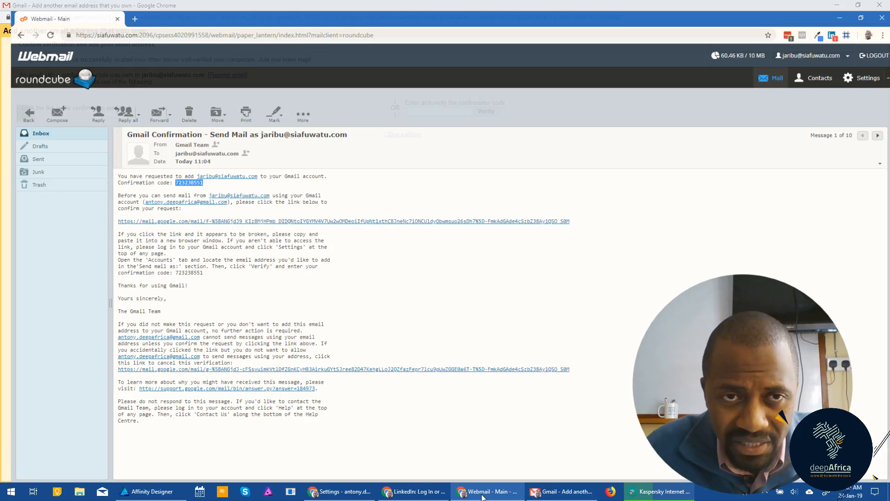
Paste the copied confirmation code into Gmail's verification box and verify it.
click(463, 490)
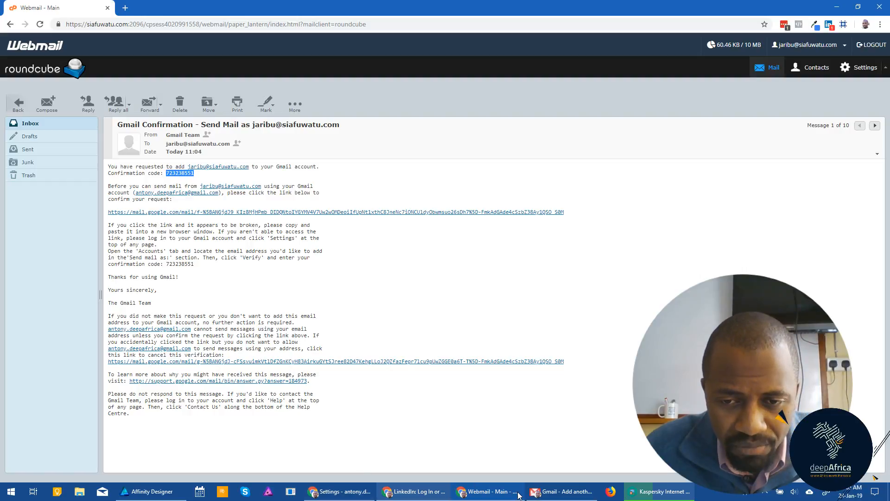
click(837, 8)
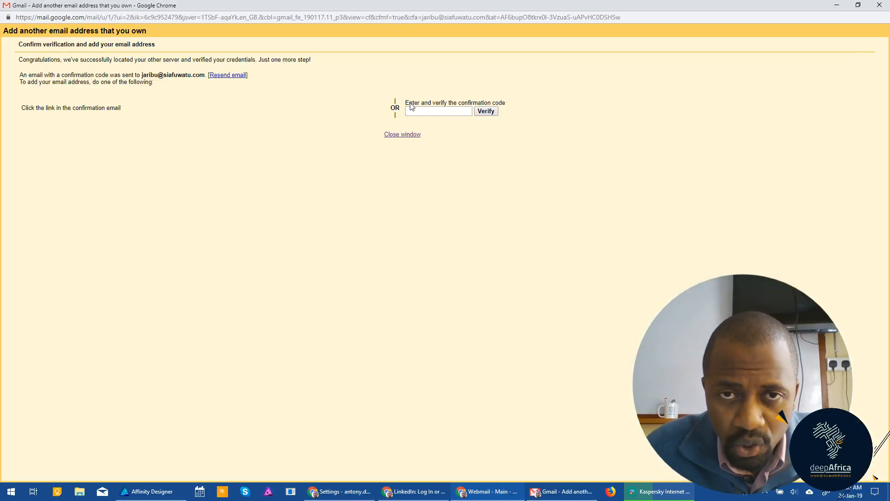
click(426, 113)
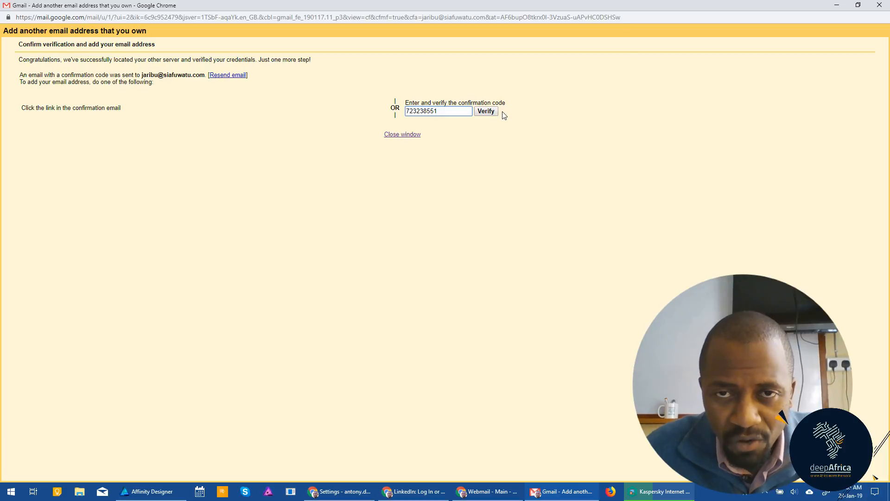
click(488, 114)
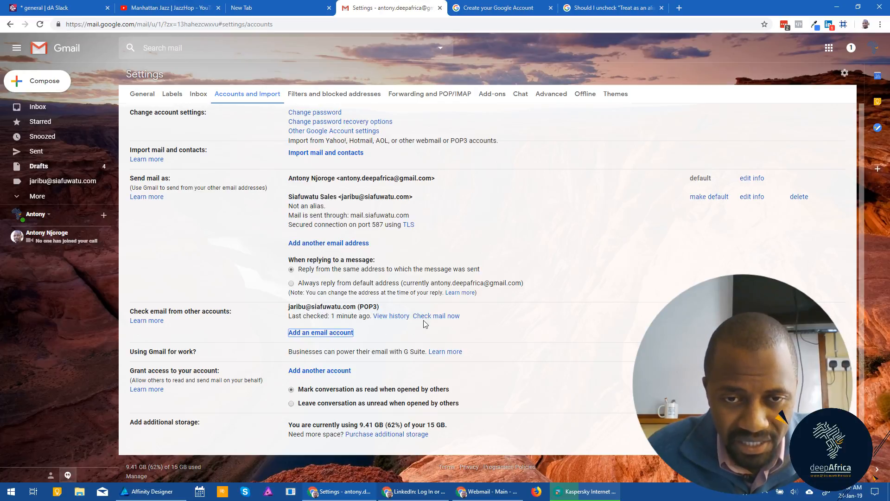
Run 'Check mail now' for the POP3 account, then go back to the Inbox.
click(440, 319)
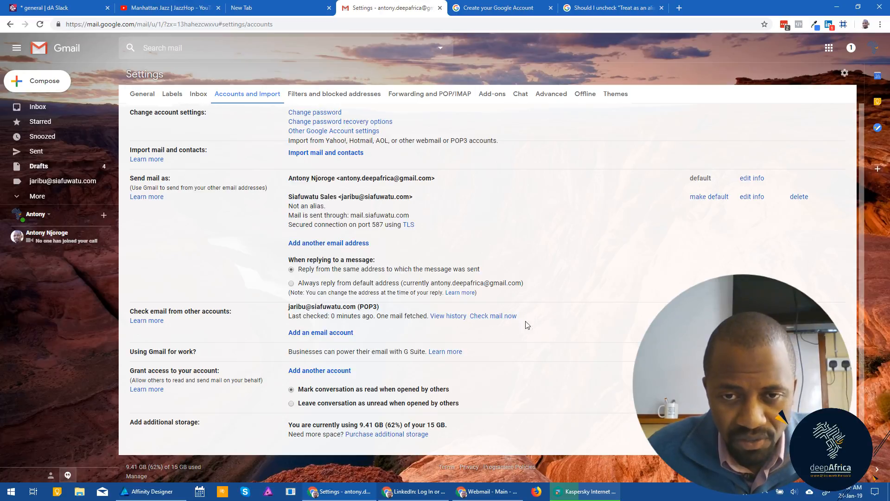
click(47, 112)
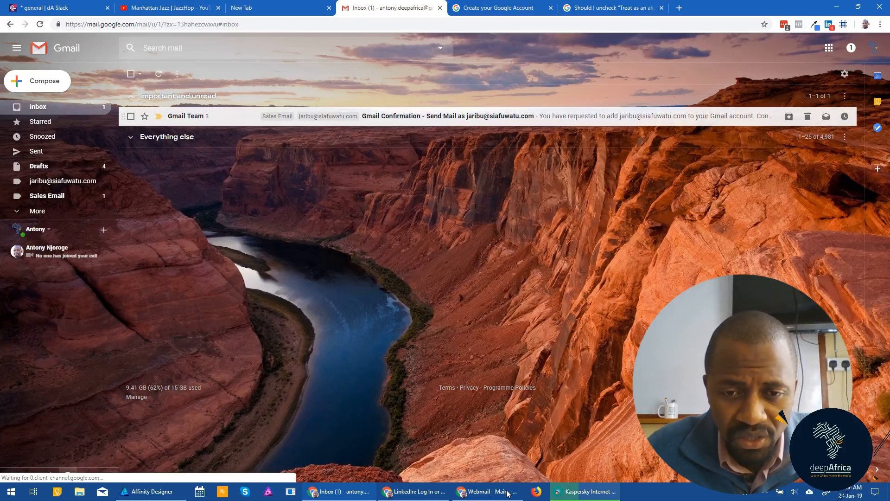
Open the fetched Gmail Confirmation email and place the webmail copy beside it for comparison.
click(420, 117)
click(477, 494)
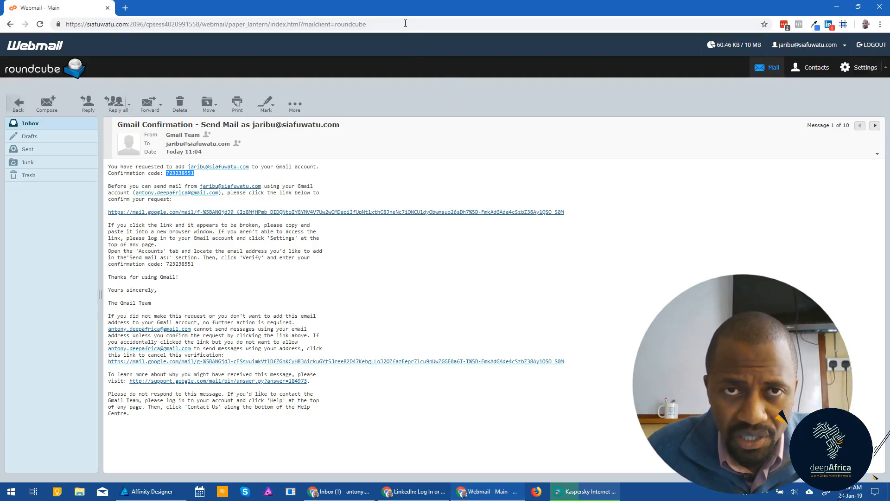
drag(714, 6, 889, 1)
scroll(364, 241, down, 1)
drag(889, 74, 627, 42)
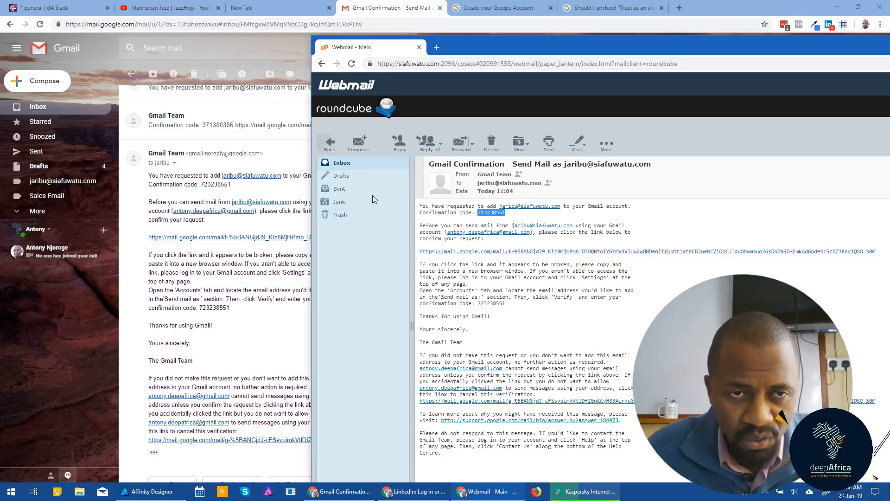
Close the webmail window and review the Gmail Team messages labelled Sales Email.
key(ctrl+w)
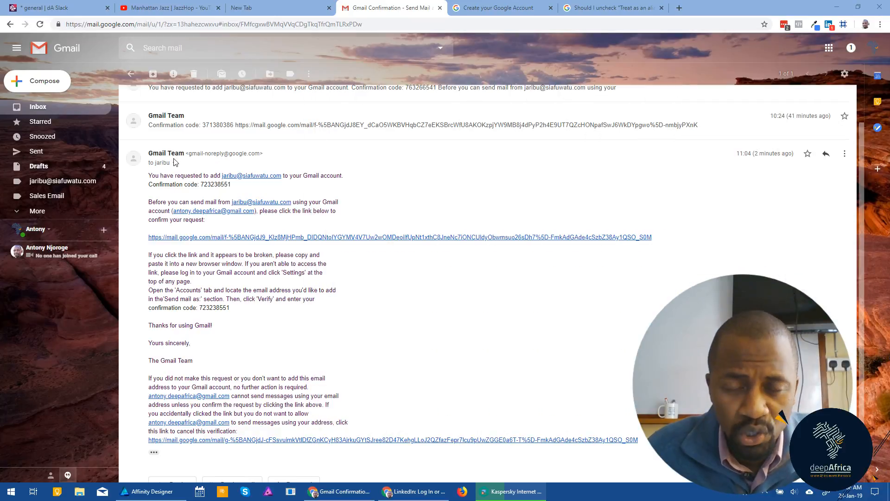
scroll(473, 189, up, 1)
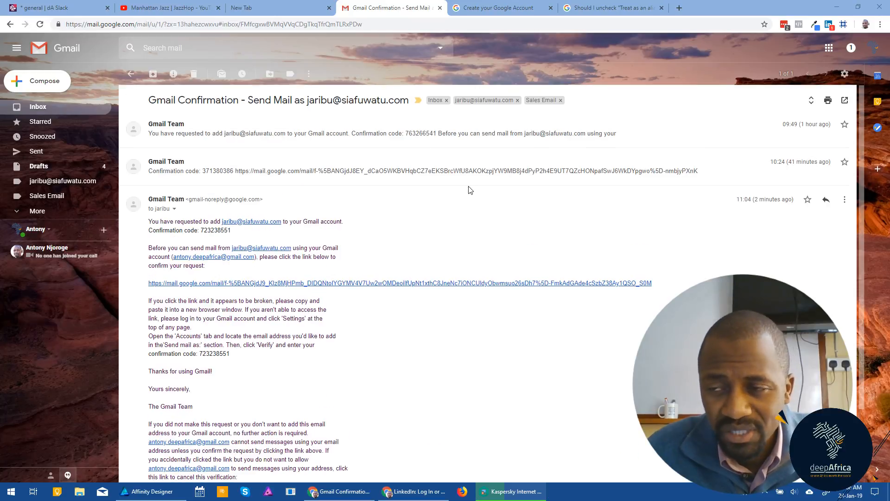
scroll(422, 189, down, 2)
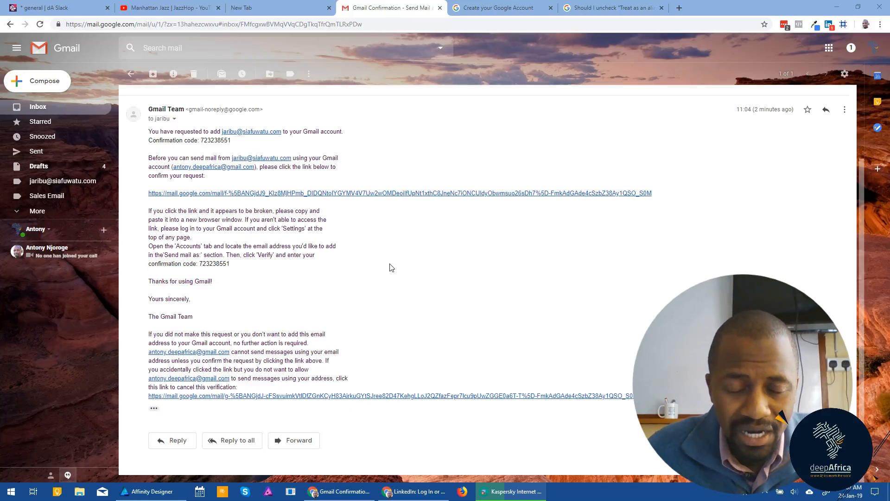
scroll(389, 268, up, 2)
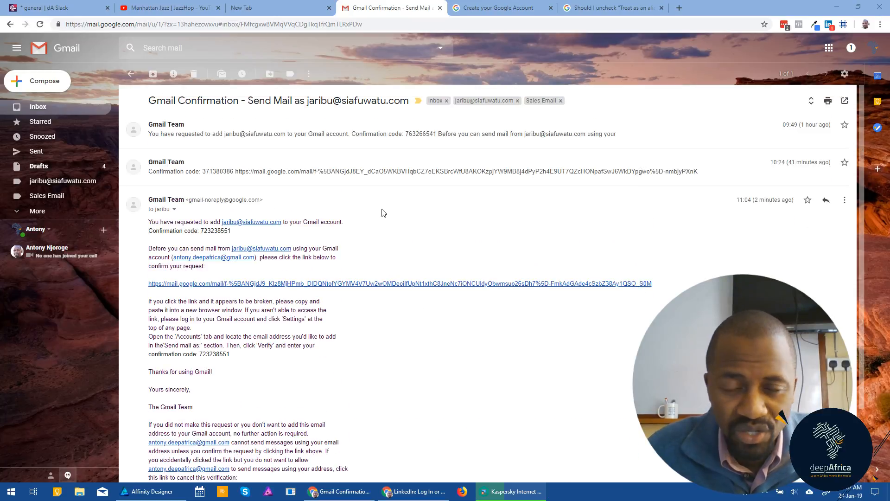
scroll(380, 211, down, 2)
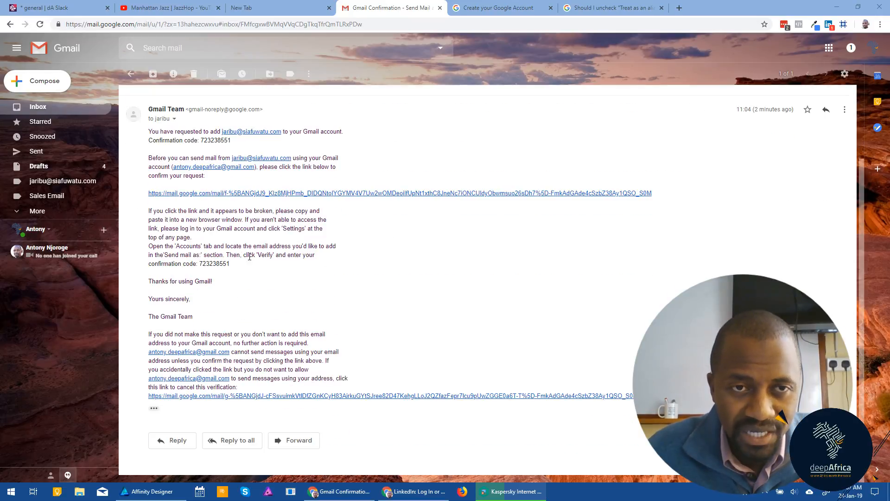
scroll(249, 257, up, 2)
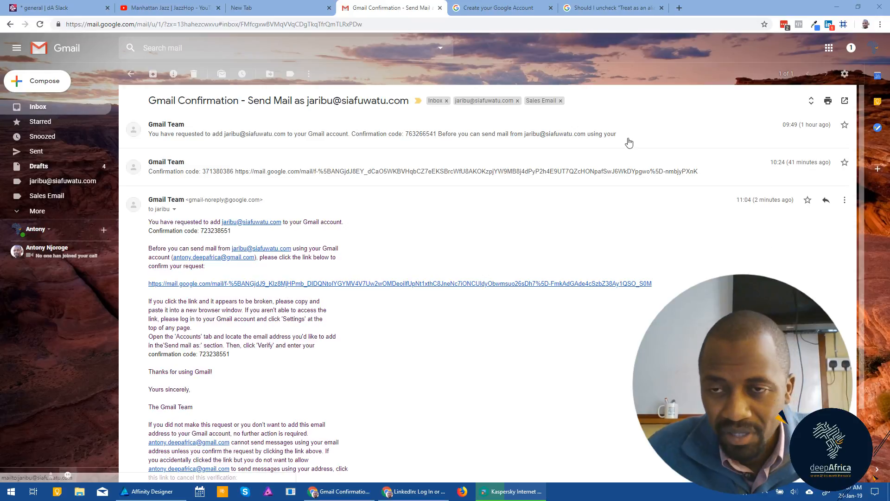